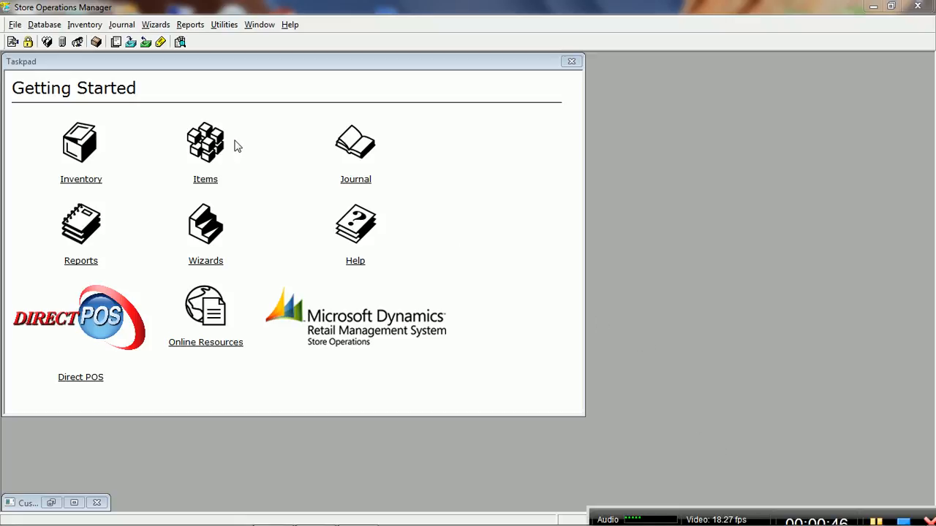
# - Review the store configuration's custom customer captions for Member Number, Membership Sign Up and Membership Exp Date, and accept both dialogs
pyautogui.click(15, 26)
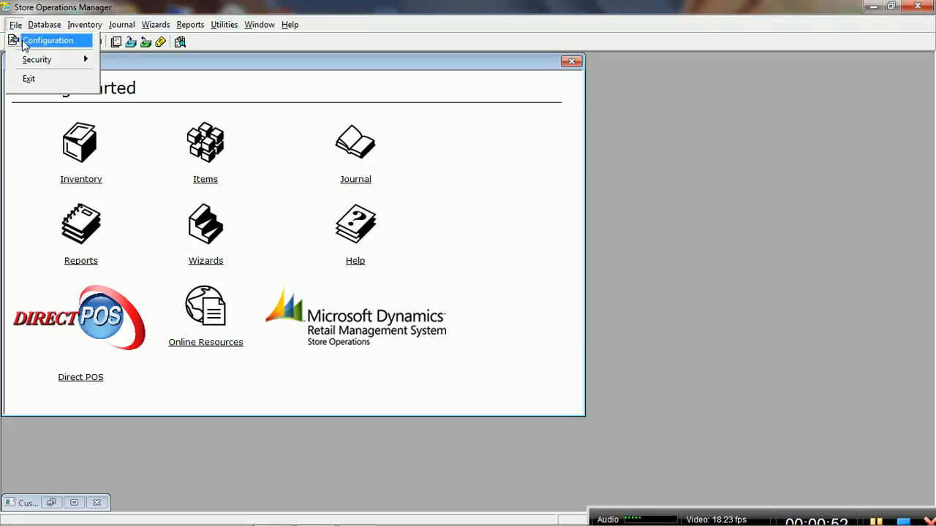
pyautogui.click(24, 46)
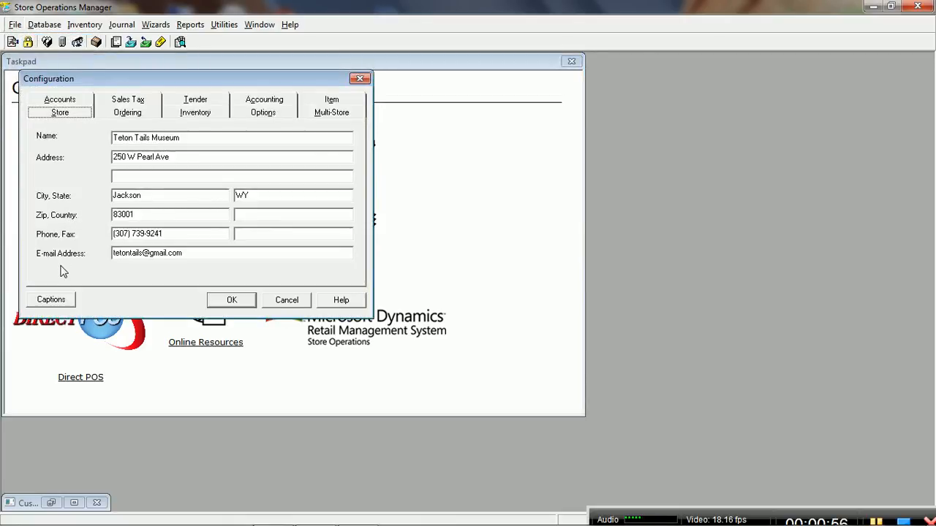
pyautogui.click(58, 303)
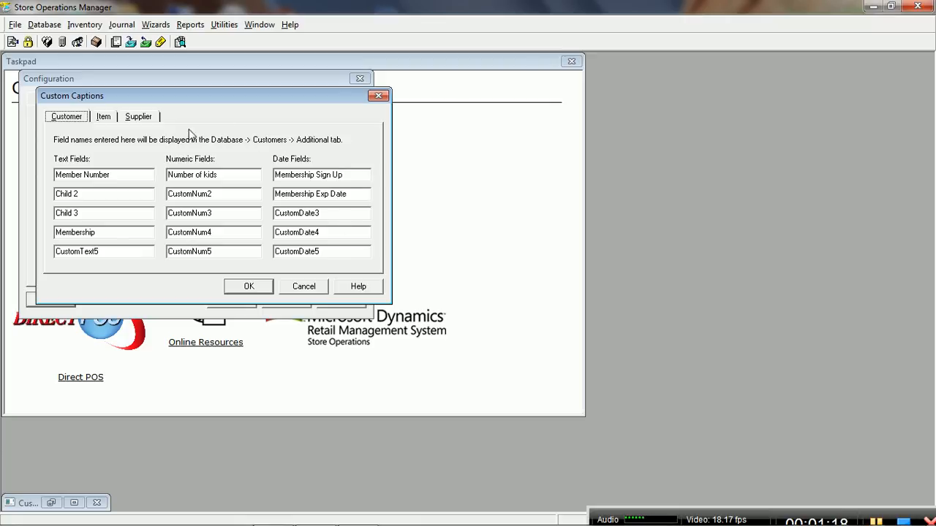
pyautogui.moveTo(121, 174); pyautogui.dragTo(43, 175)
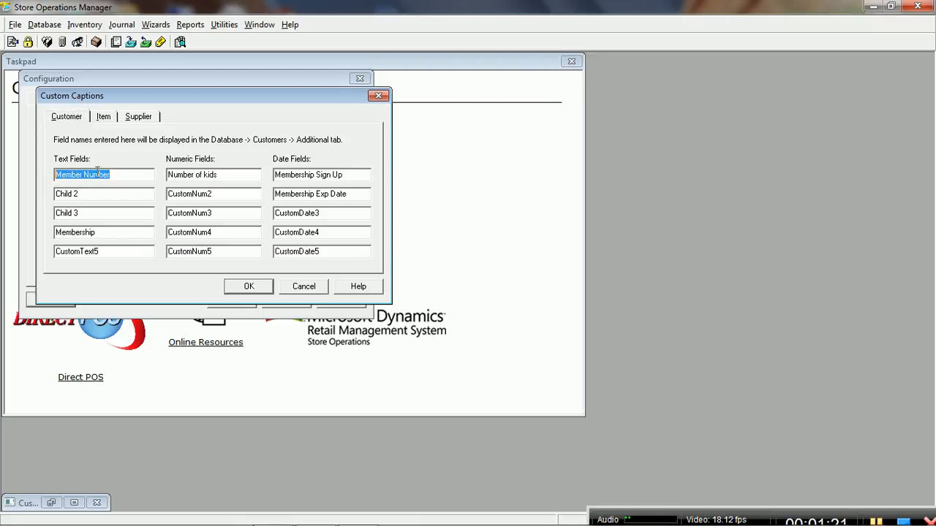
pyautogui.click(139, 172)
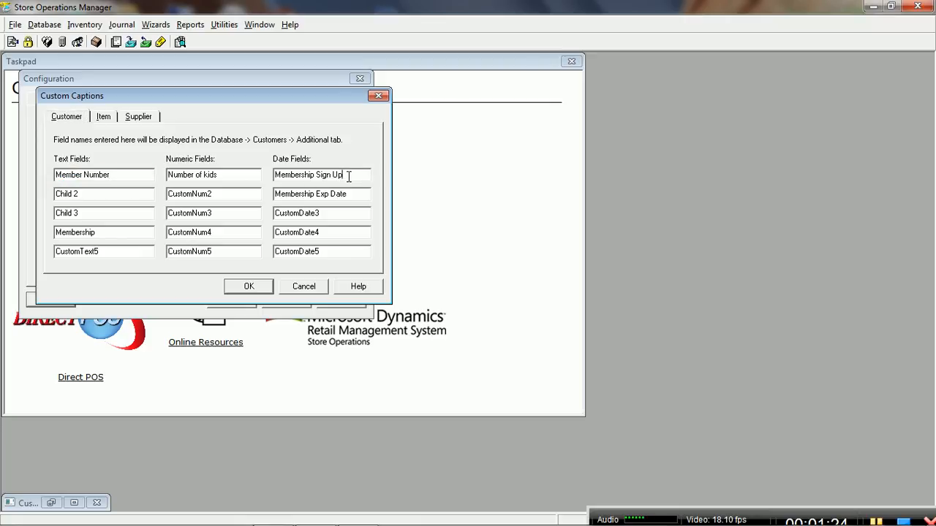
pyautogui.moveTo(345, 175); pyautogui.dragTo(278, 175)
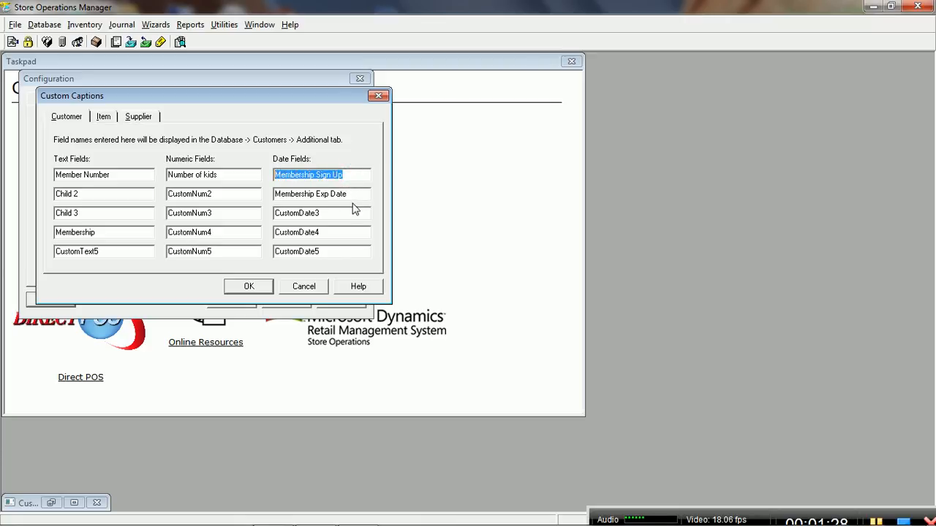
pyautogui.moveTo(352, 195); pyautogui.dragTo(275, 194)
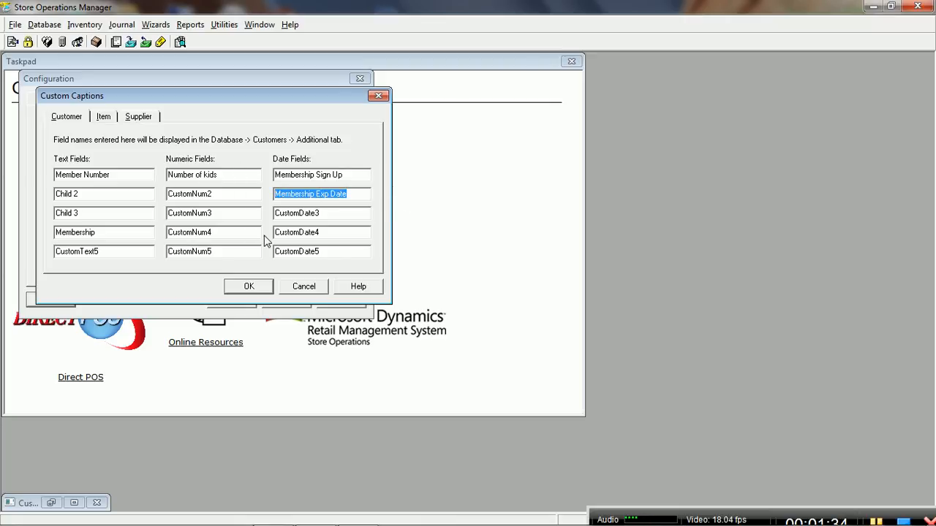
pyautogui.click(342, 217)
pyautogui.click(234, 291)
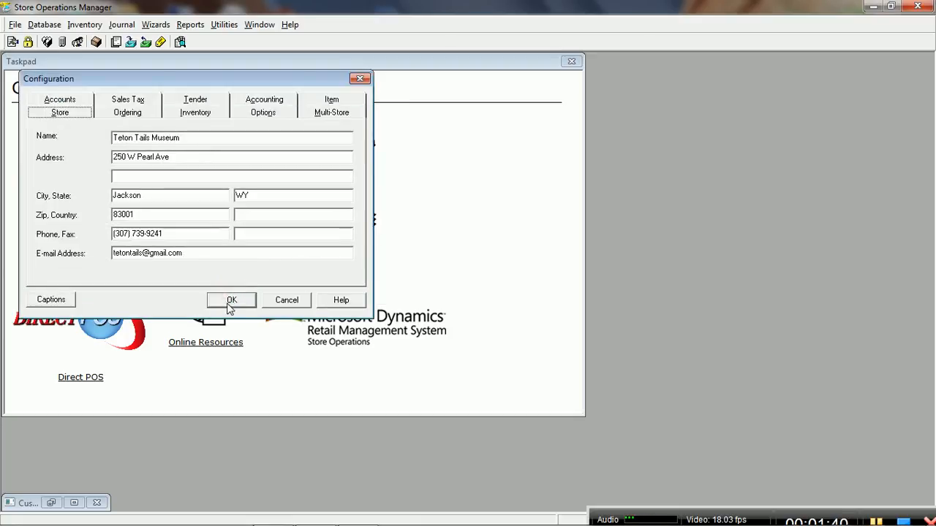
pyautogui.click(229, 306)
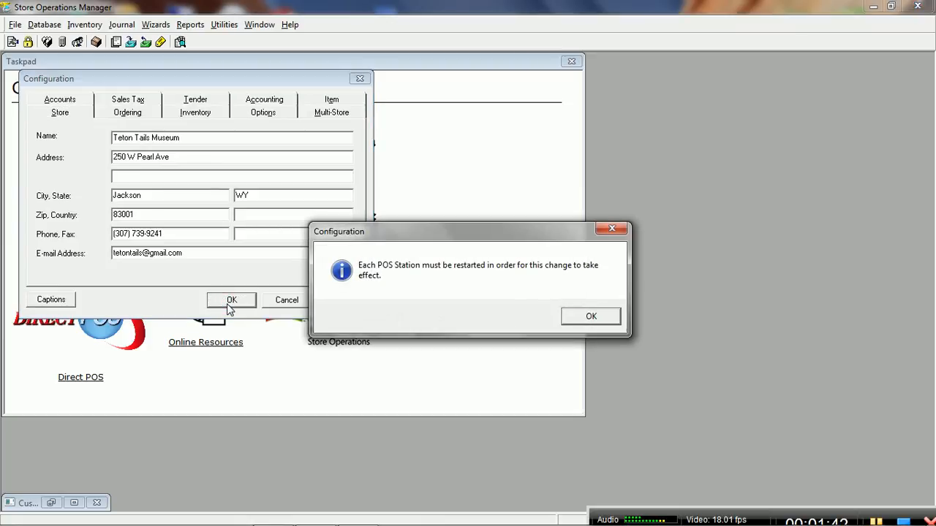
pyautogui.click(601, 318)
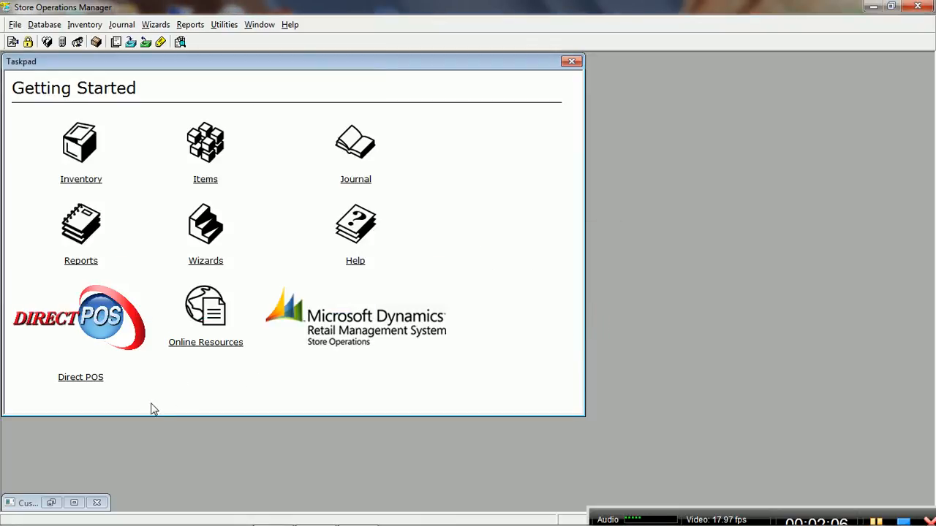
# - Open the properties of the RITE customer from the Customers list and examine the account number field
pyautogui.click(75, 503)
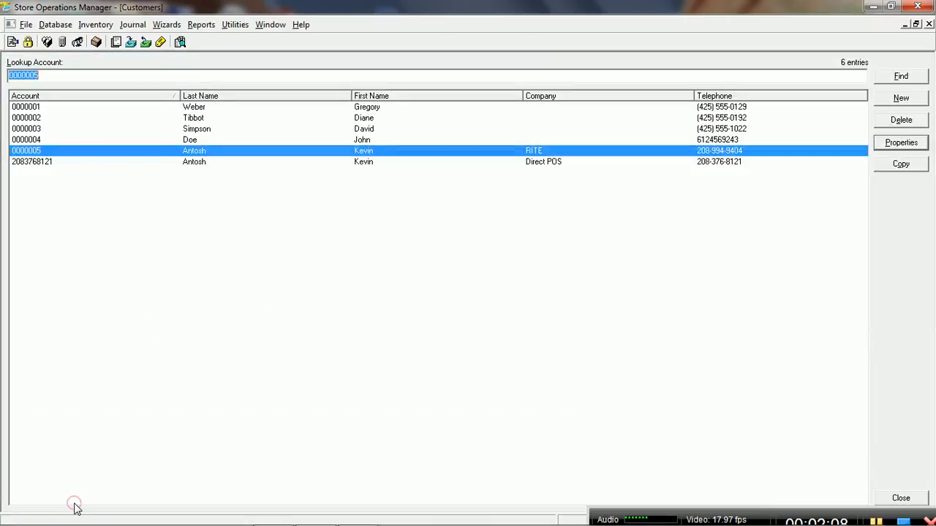
pyautogui.click(188, 151)
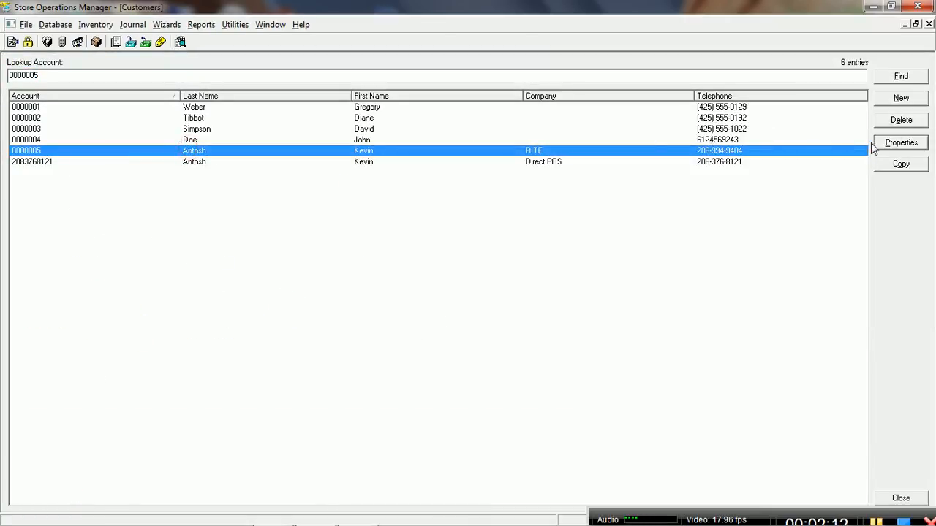
pyautogui.click(895, 144)
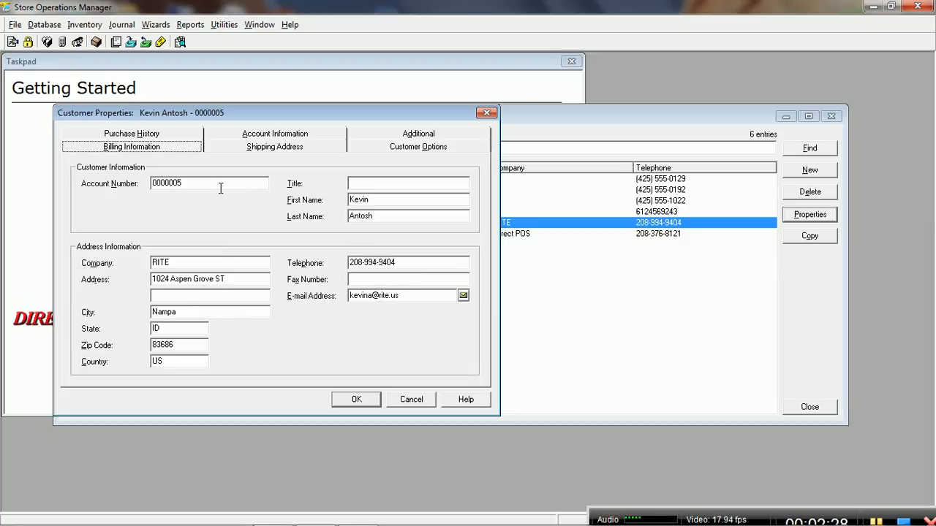
pyautogui.click(193, 182)
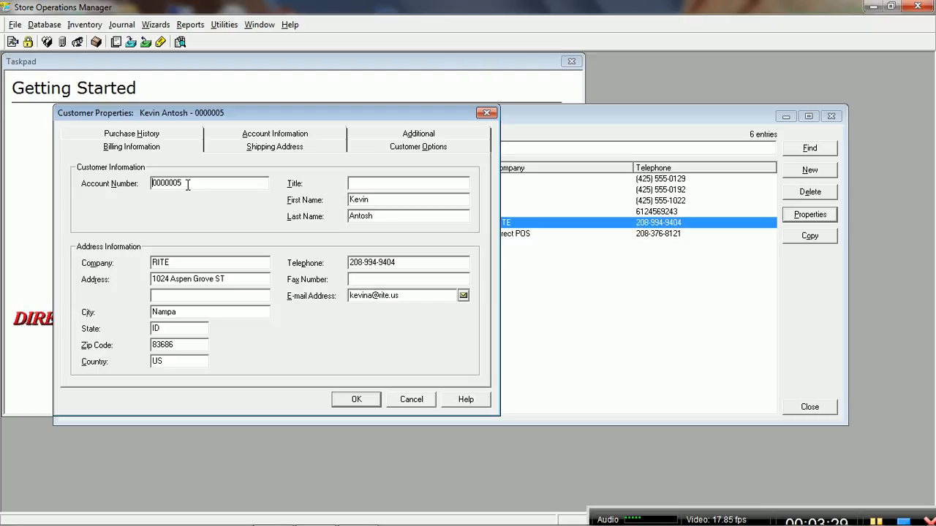
pyautogui.doubleClick(187, 184)
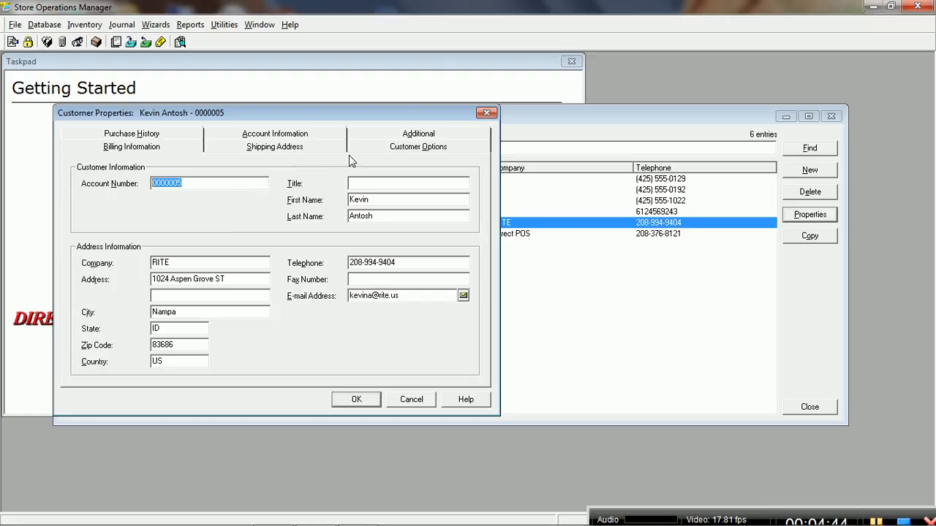
# - Examine the discount percentage in the RITE customer's customer options
pyautogui.click(385, 150)
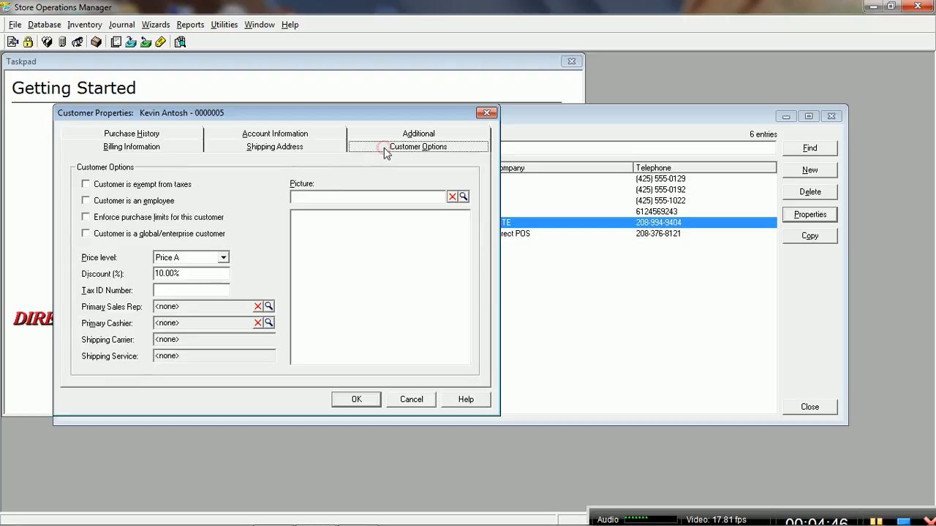
pyautogui.click(197, 273)
pyautogui.doubleClick(187, 273)
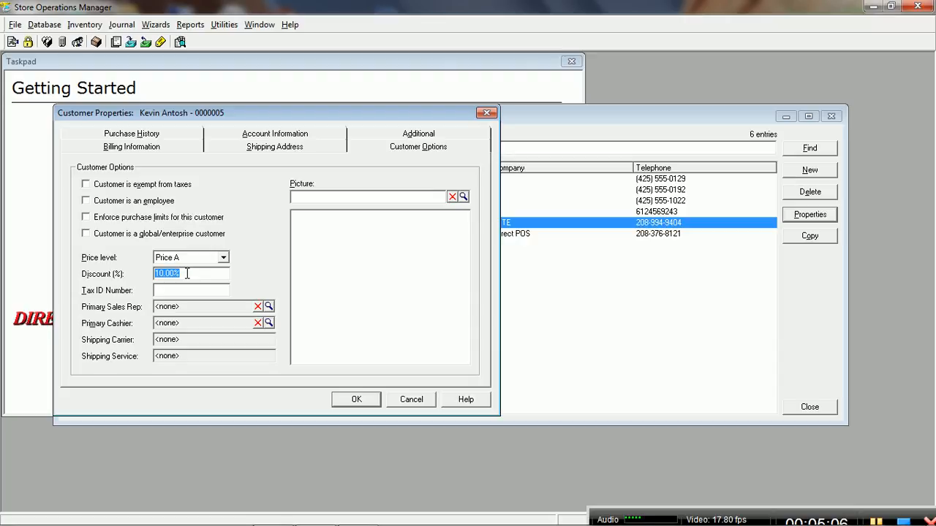
pyautogui.click(187, 273)
# - Try the Standard price level for the customer and restore Price A
pyautogui.click(189, 259)
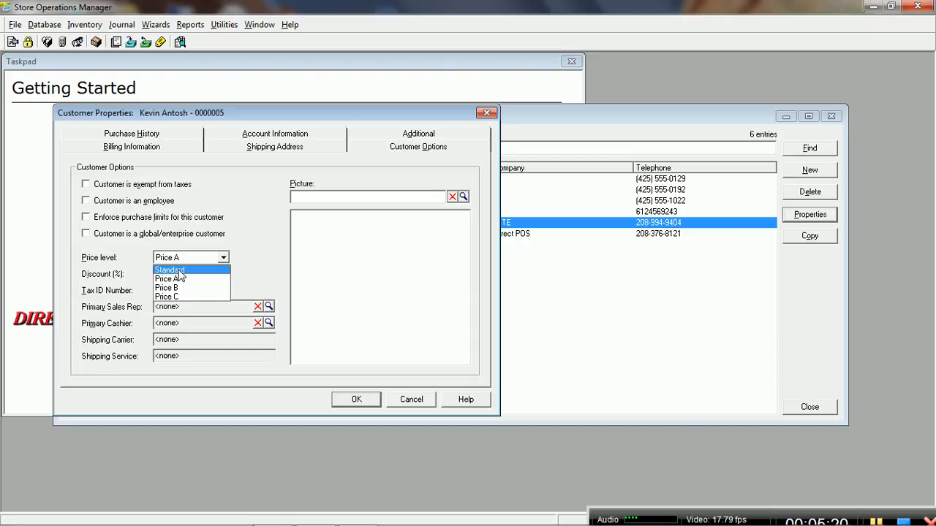
pyautogui.click(180, 271)
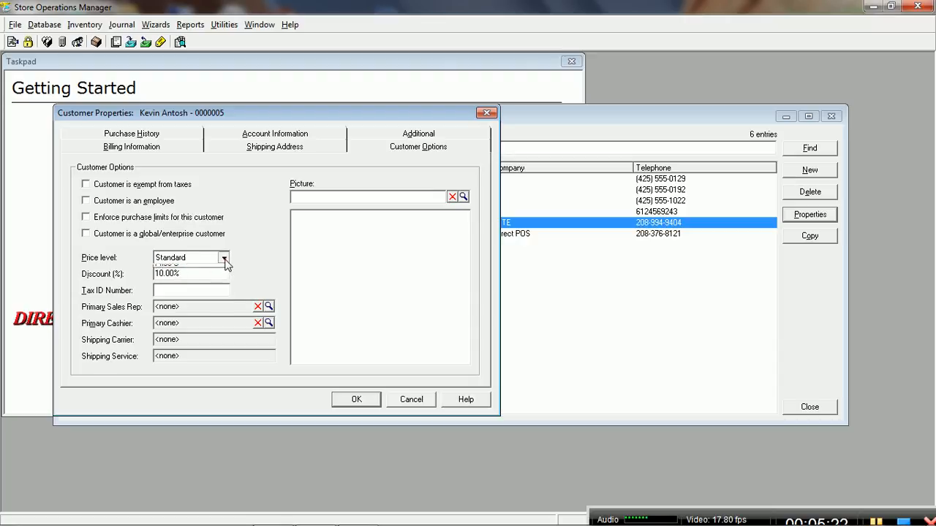
pyautogui.click(223, 257)
pyautogui.click(193, 279)
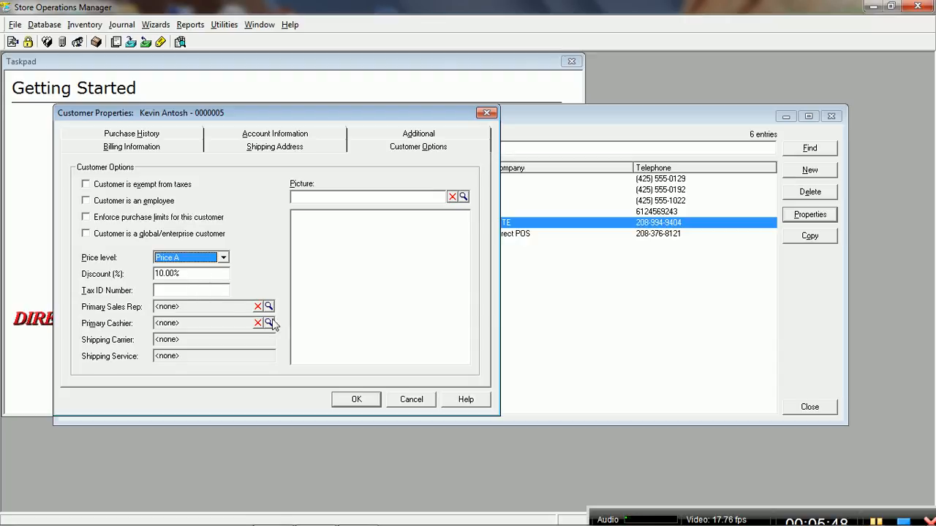
# - Save the customer's properties, close the Customers list and switch to Store Operations POS
pyautogui.click(346, 405)
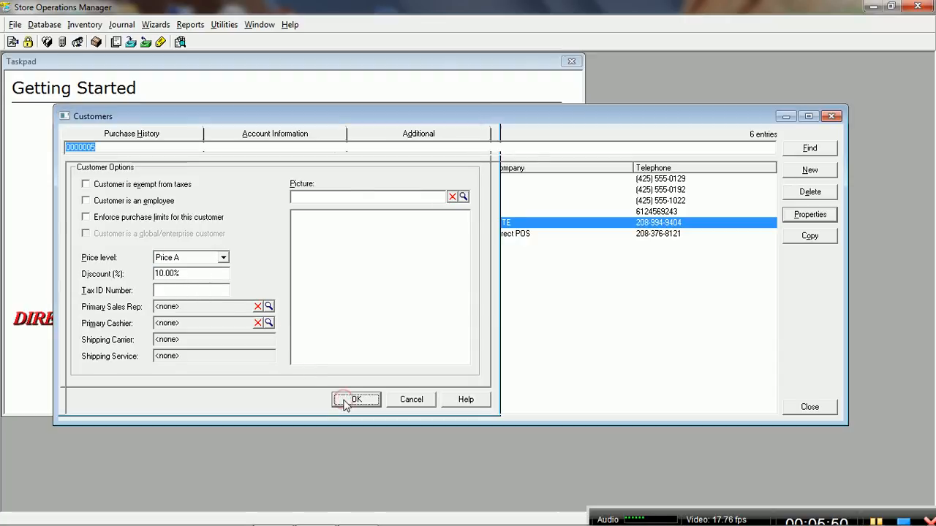
pyautogui.click(807, 407)
pyautogui.hotkey('alt', 'Tab')
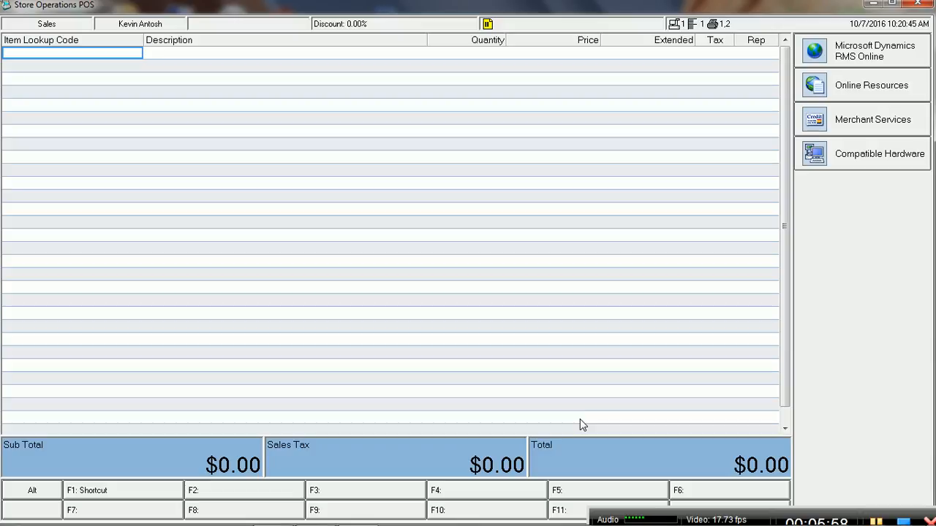
# - Set the RITE customer on the sale and add one 100 Count Kirkland Kleenex item
pyautogui.press('ctrl')
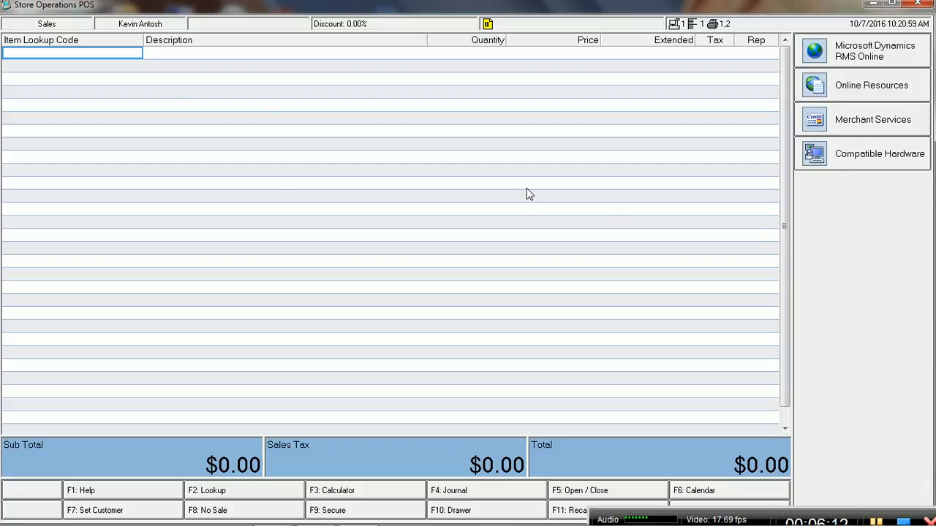
pyautogui.press('F7')
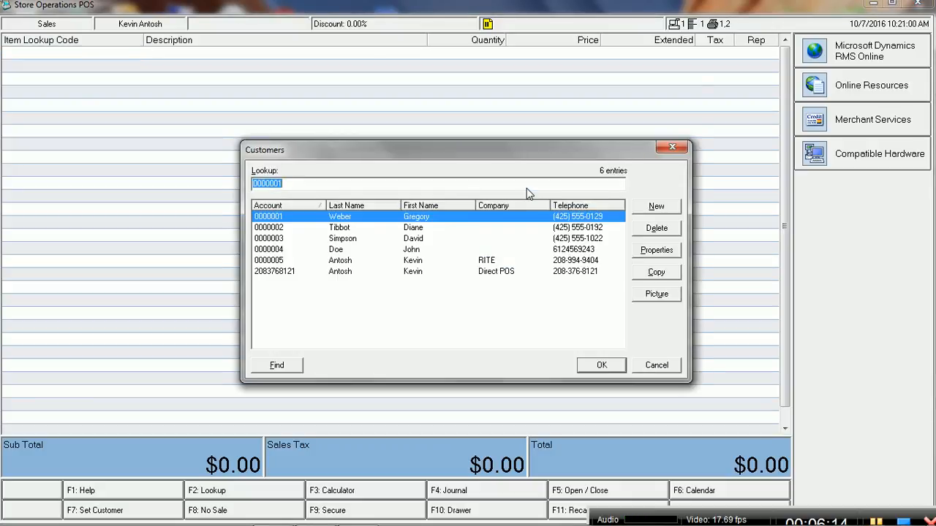
pyautogui.press('Down')
pyautogui.press('Down')
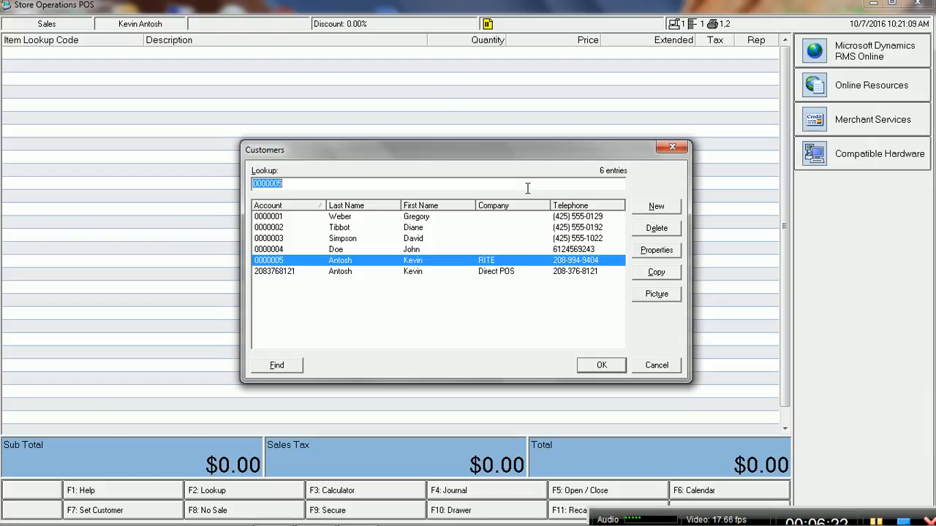
pyautogui.click(600, 365)
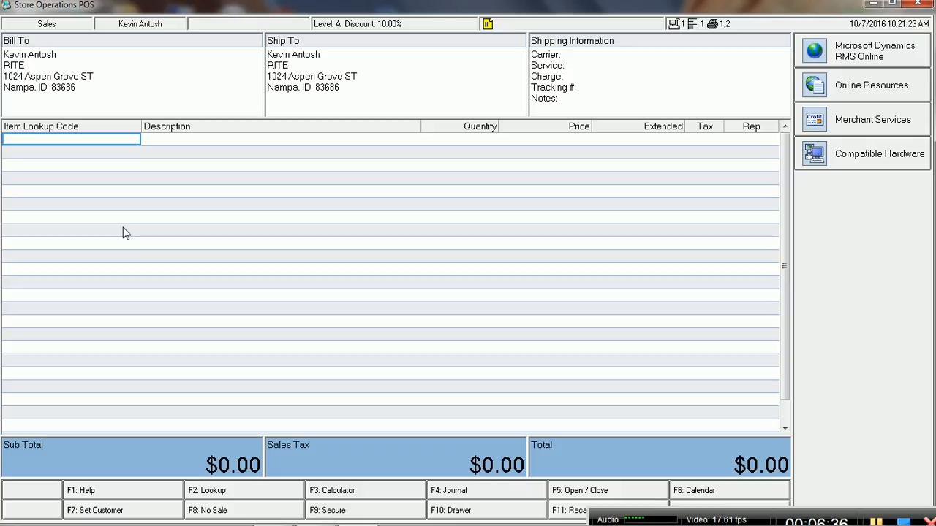
pyautogui.press('F2')
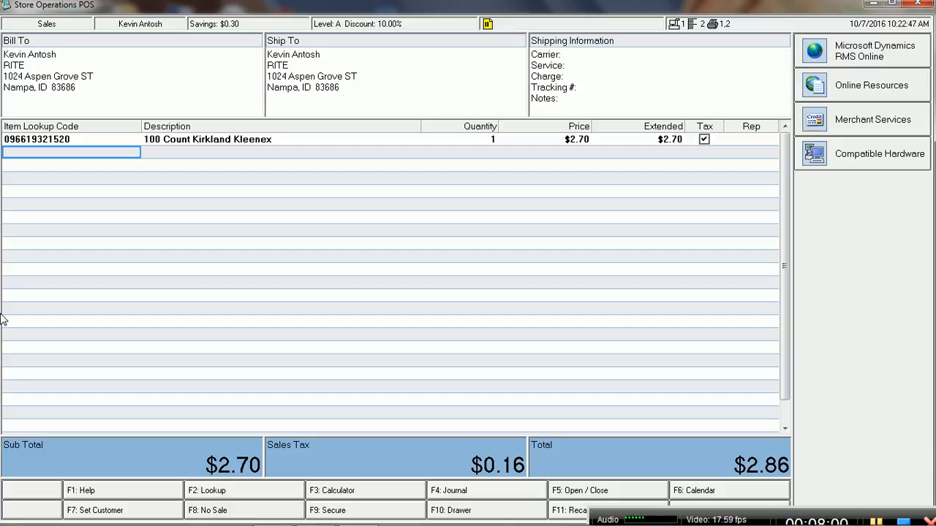
# - Open the RITE customer's additional information from the sale and enter the customer's member number
pyautogui.press('F7')
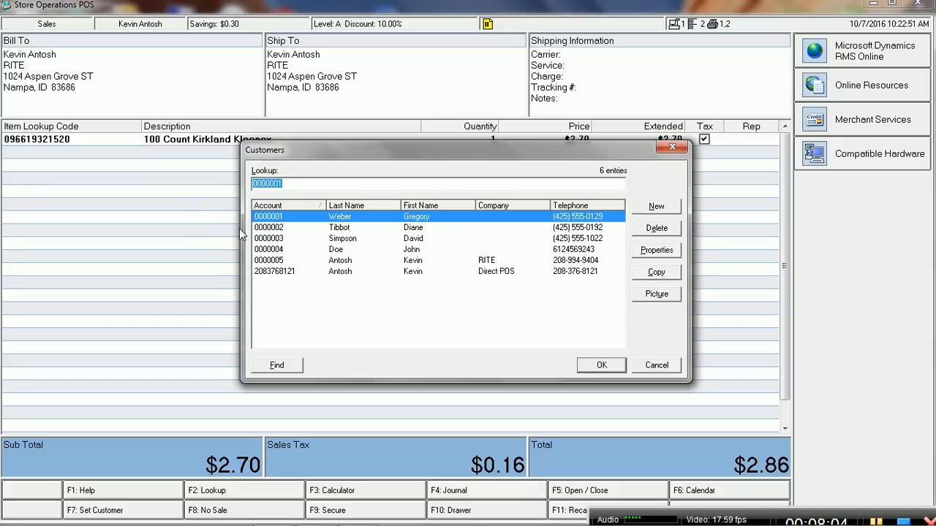
pyautogui.click(271, 261)
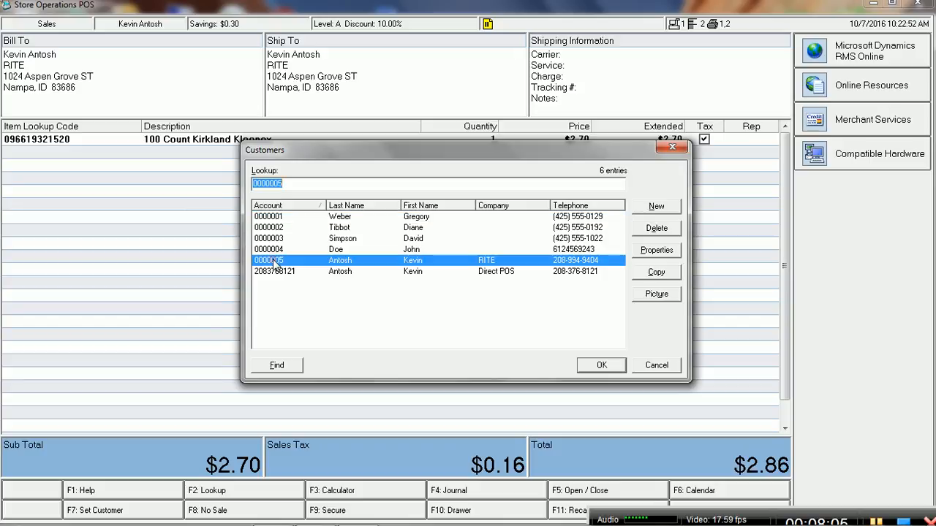
pyautogui.click(656, 251)
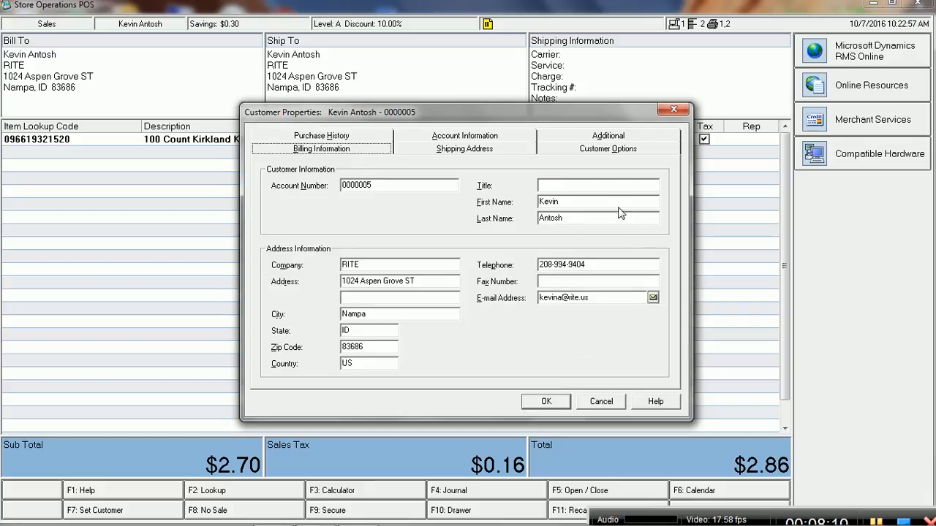
pyautogui.click(600, 150)
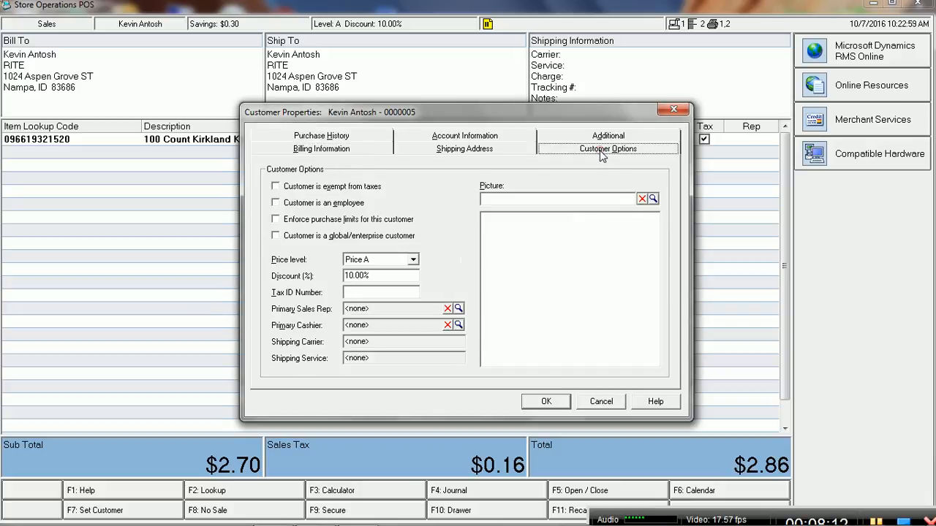
pyautogui.click(598, 137)
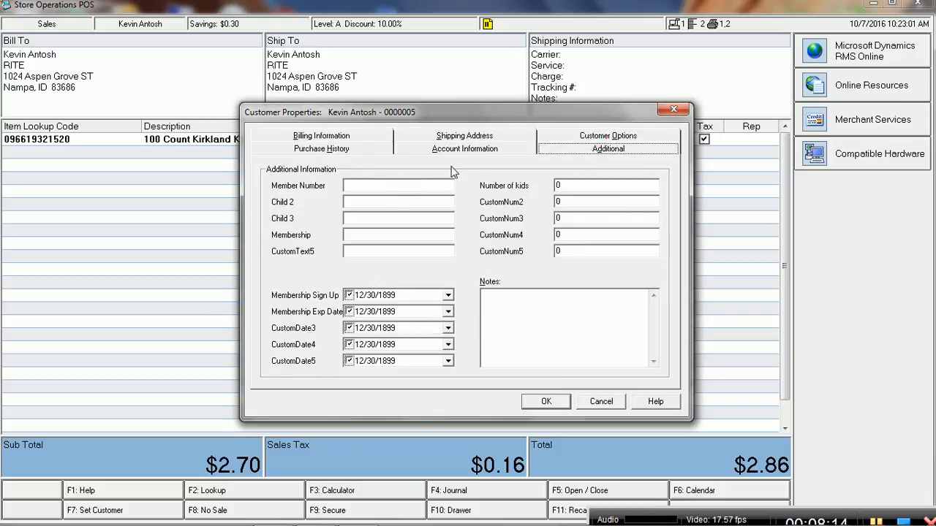
pyautogui.click(356, 187)
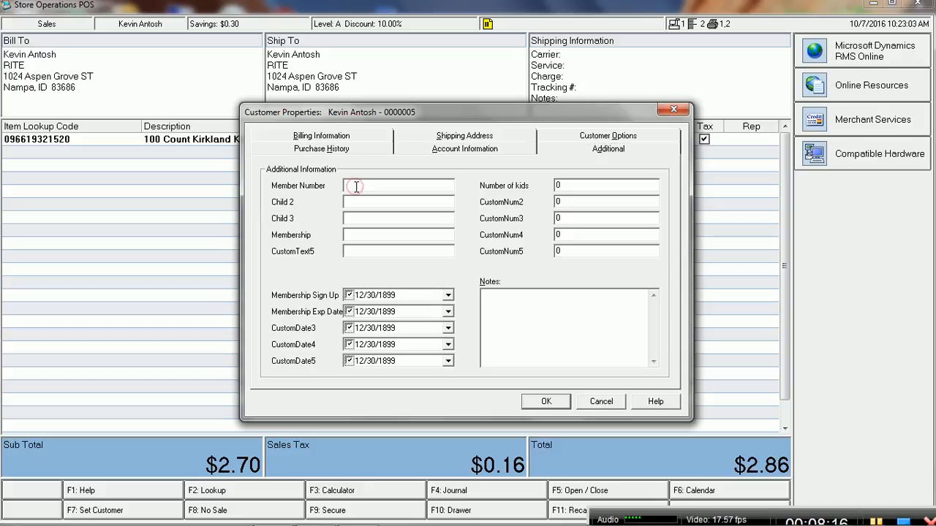
pyautogui.write('001')
pyautogui.write('005')
pyautogui.write('5')
# - Set the customer's Membership Sign Up date to today, 10/7/2016
pyautogui.click(447, 296)
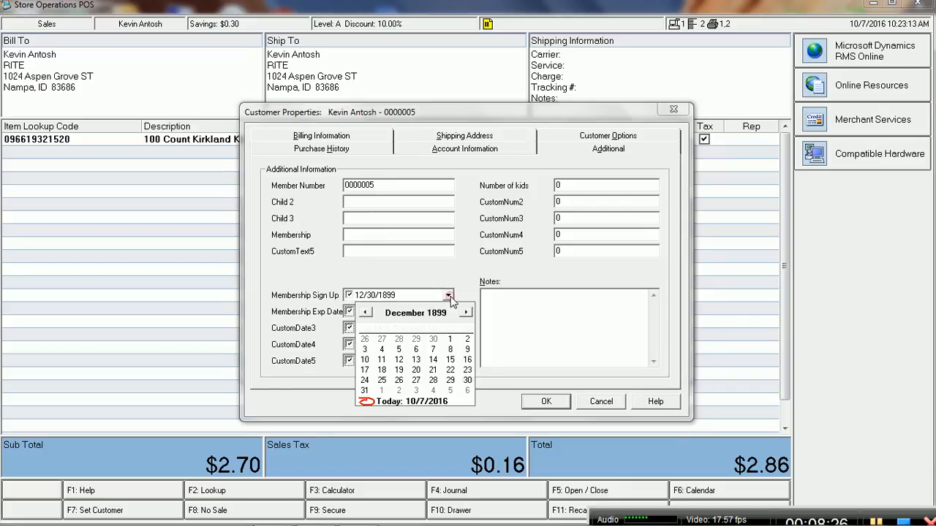
pyautogui.click(465, 313)
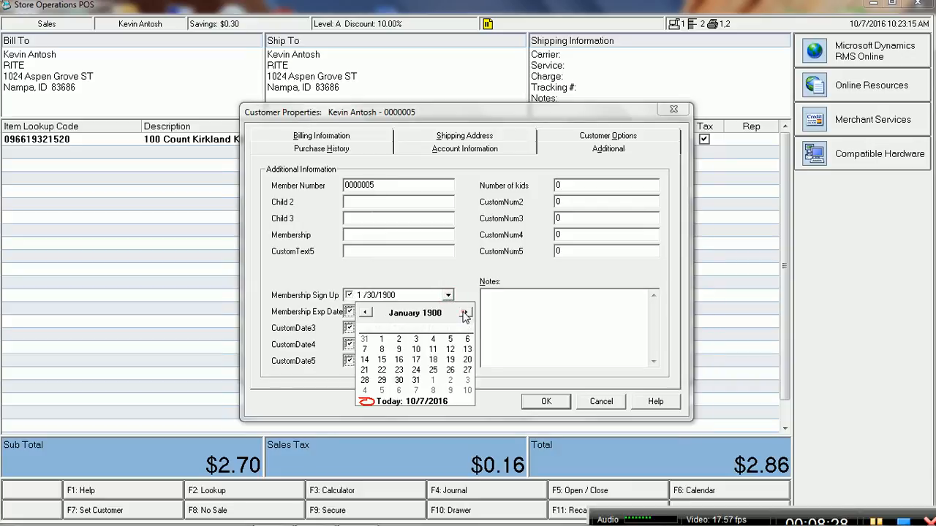
pyautogui.click(398, 296)
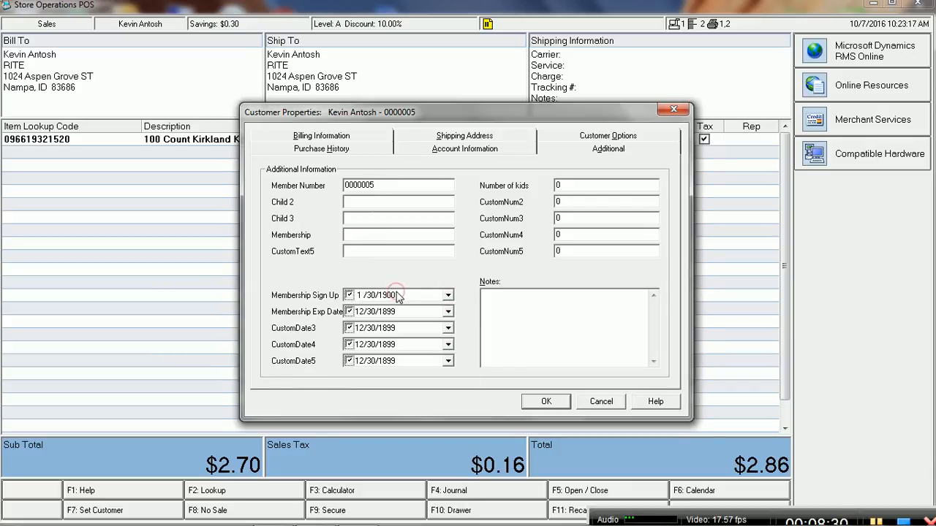
pyautogui.click(447, 296)
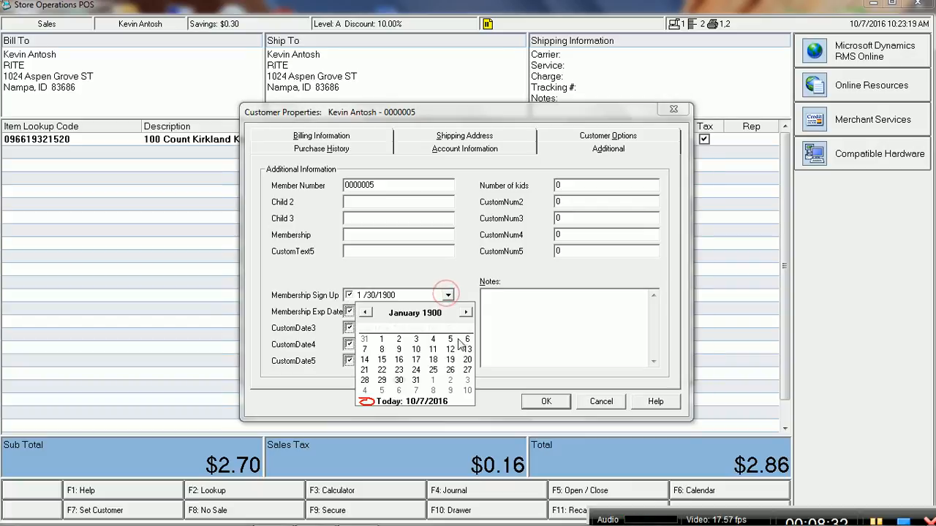
pyautogui.click(465, 313)
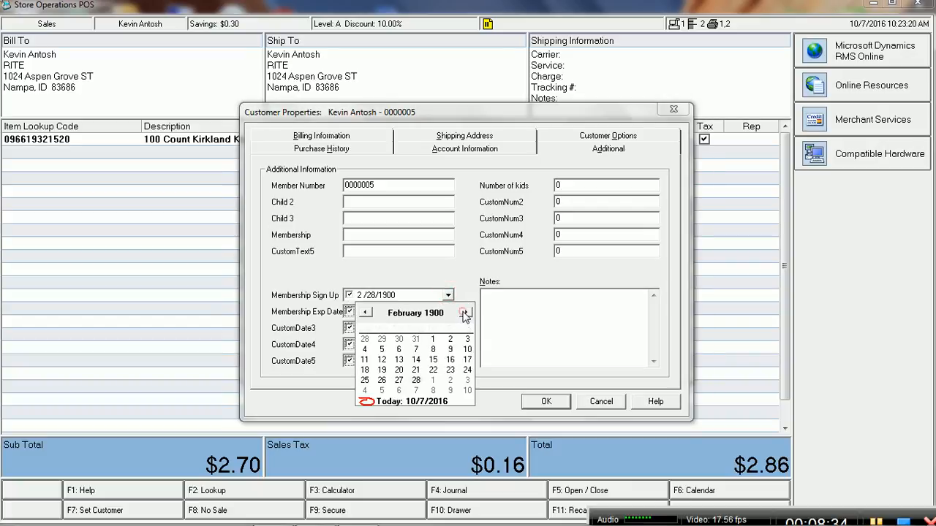
pyautogui.click(385, 402)
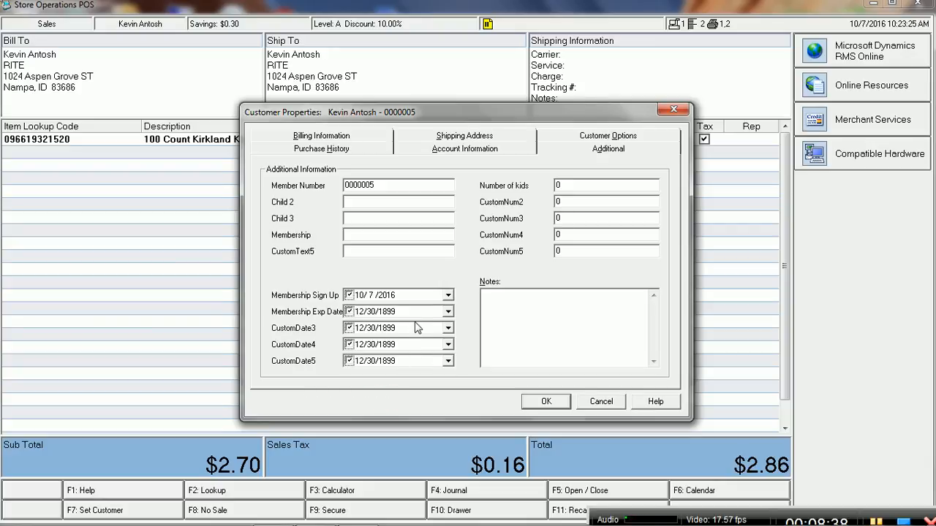
# - Set the customer's Membership Exp Date to 10/7/2017, one year after the sign-up date
pyautogui.click(447, 312)
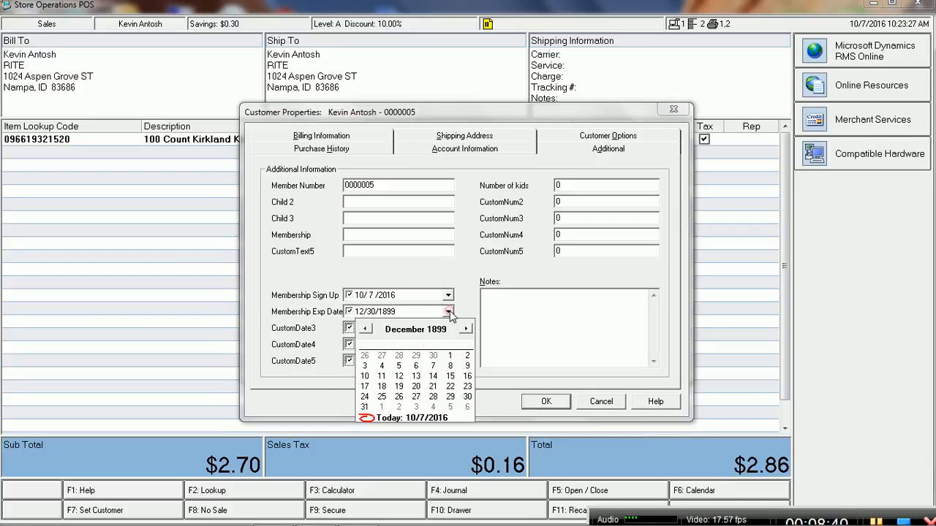
pyautogui.click(365, 420)
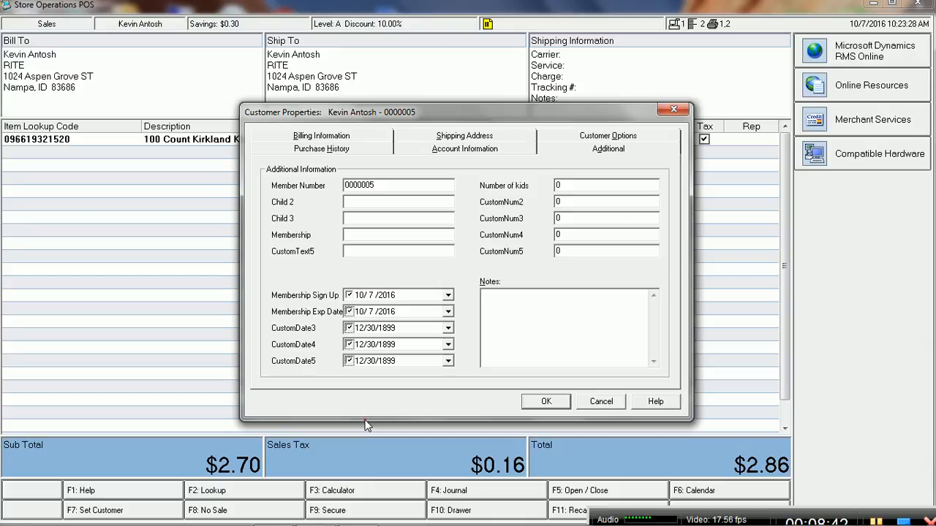
pyautogui.click(405, 313)
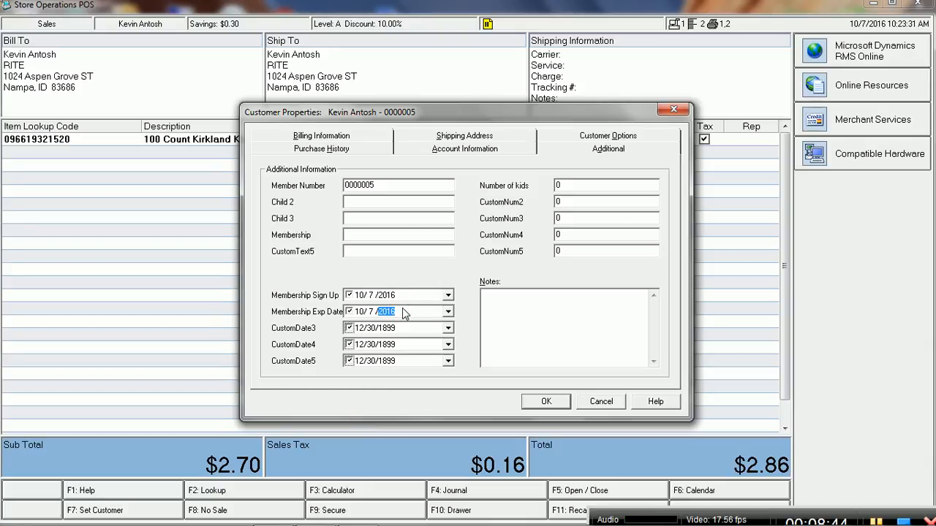
pyautogui.write('2017')
pyautogui.click(471, 340)
# - Save the customer's properties and return to the sale with the RITE customer, declining to override the transaction discount
pyautogui.click(546, 403)
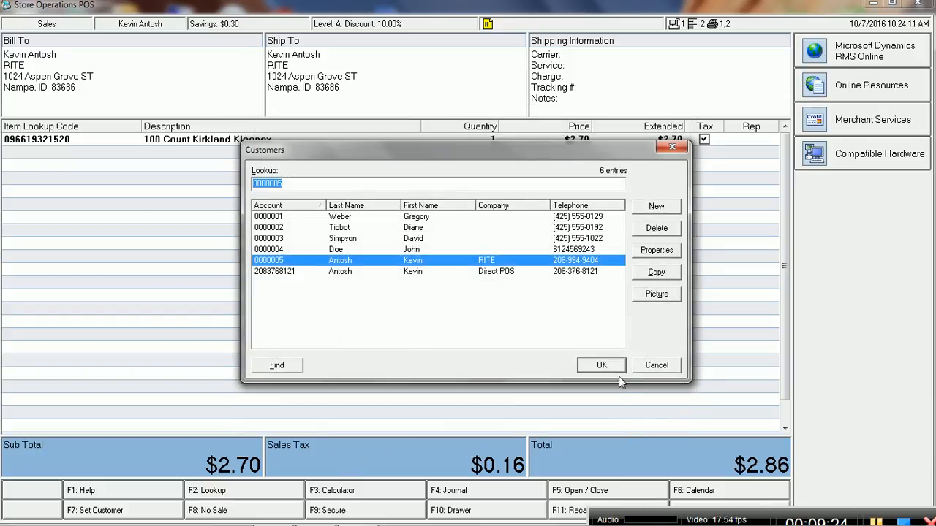
pyautogui.click(613, 370)
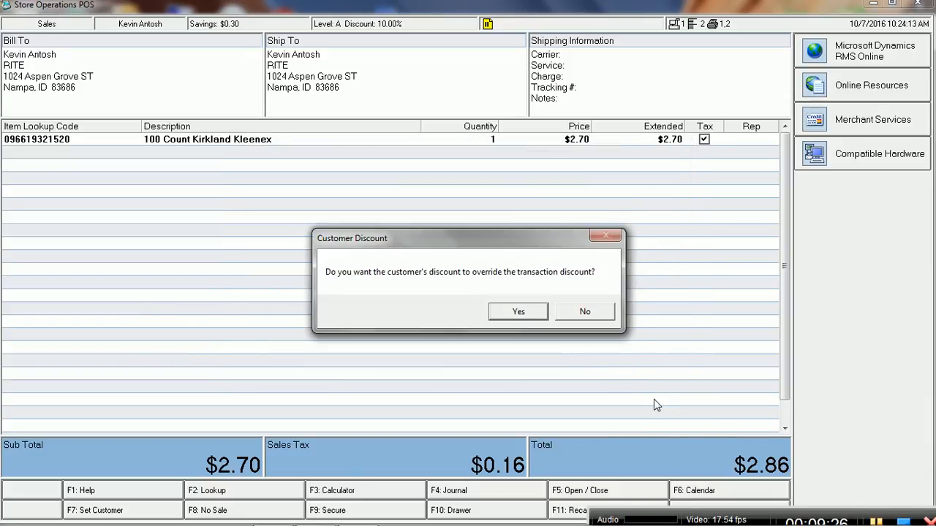
pyautogui.click(586, 313)
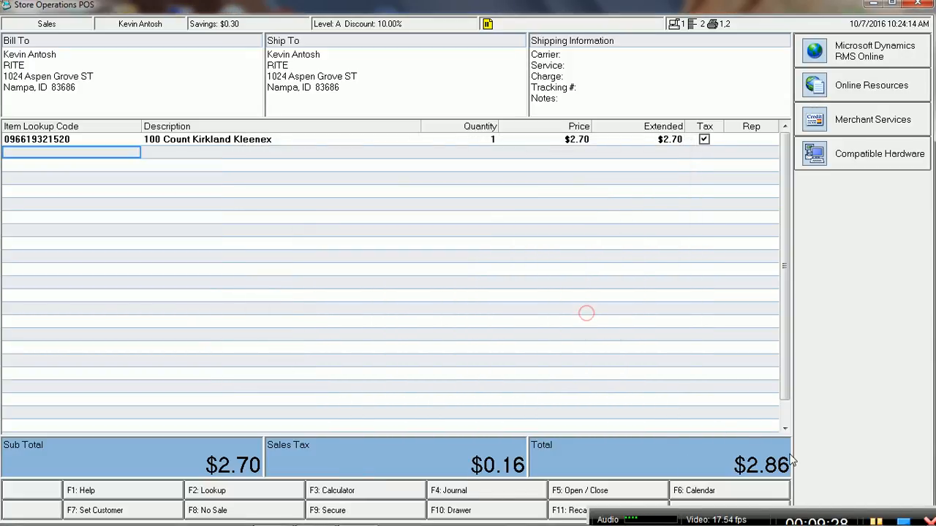